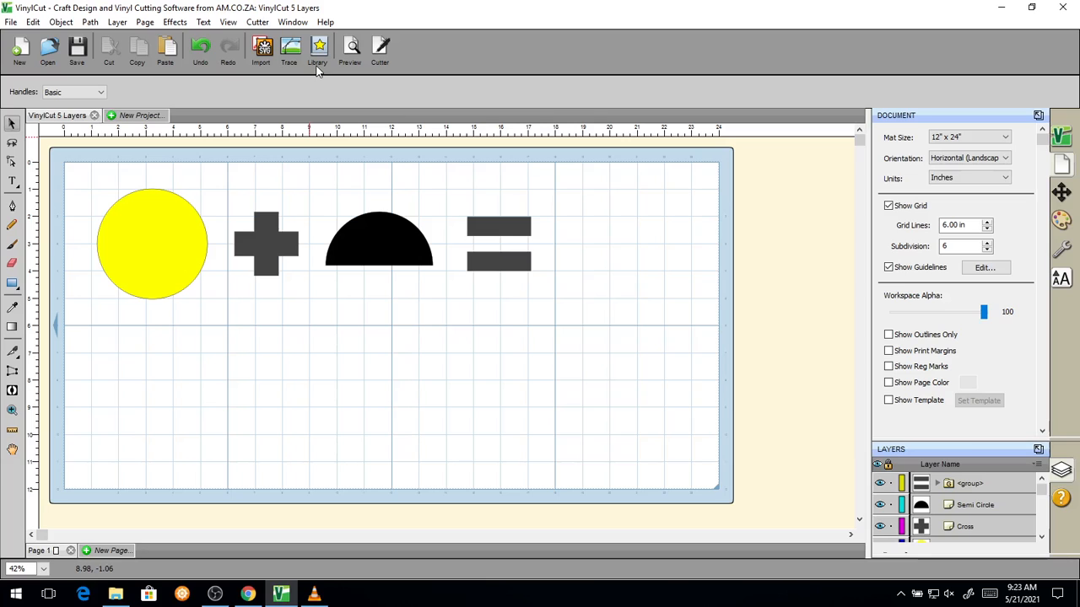
- Open the shape Library and move its window below the row of shapes, clear of the layer list
key(super+plus)
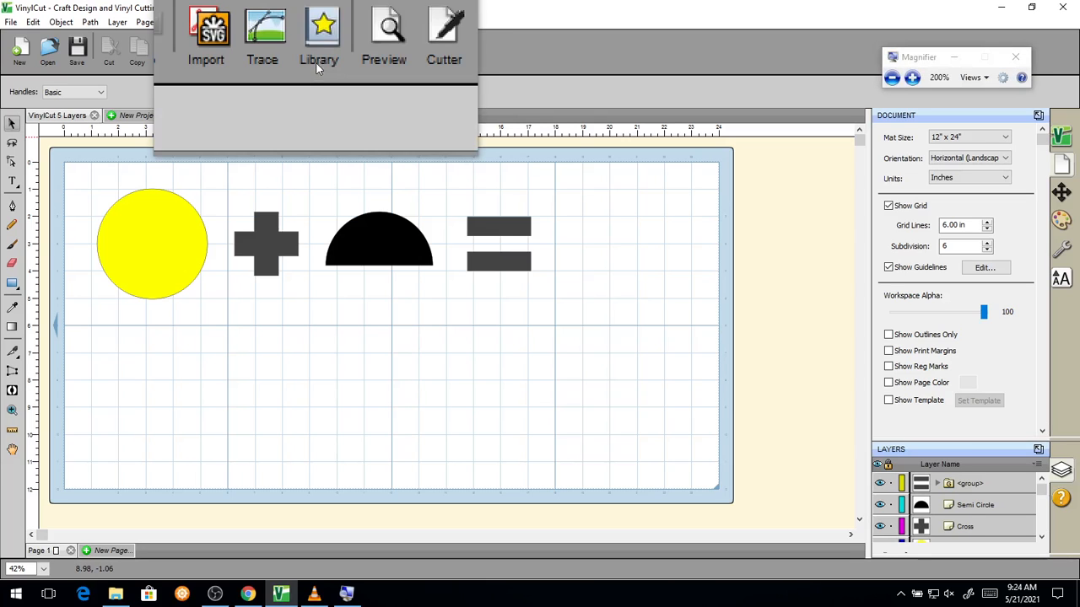
click(318, 53)
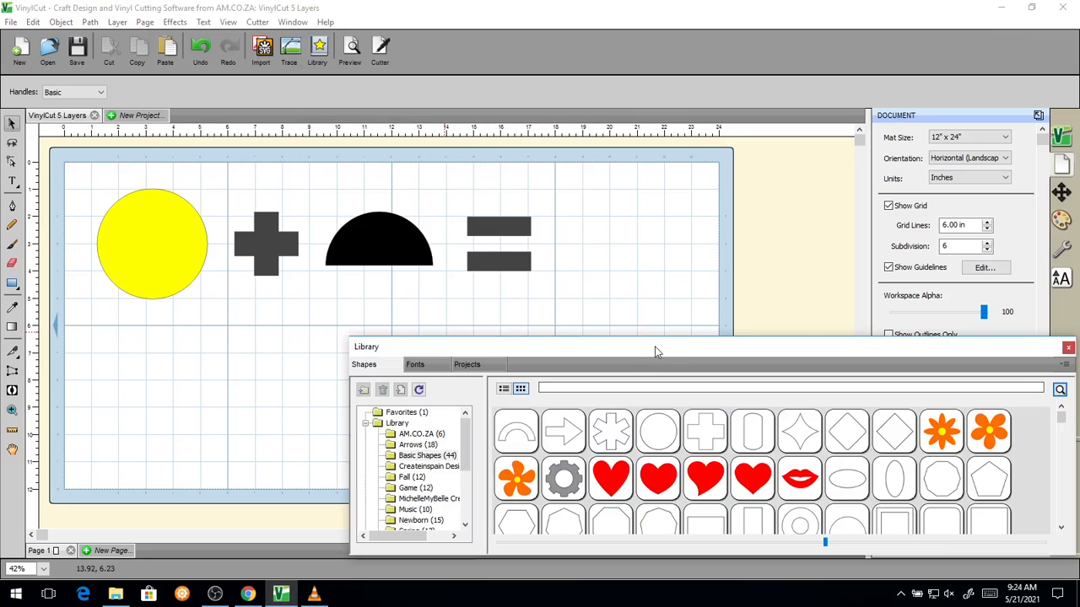
drag(655, 347, 470, 337)
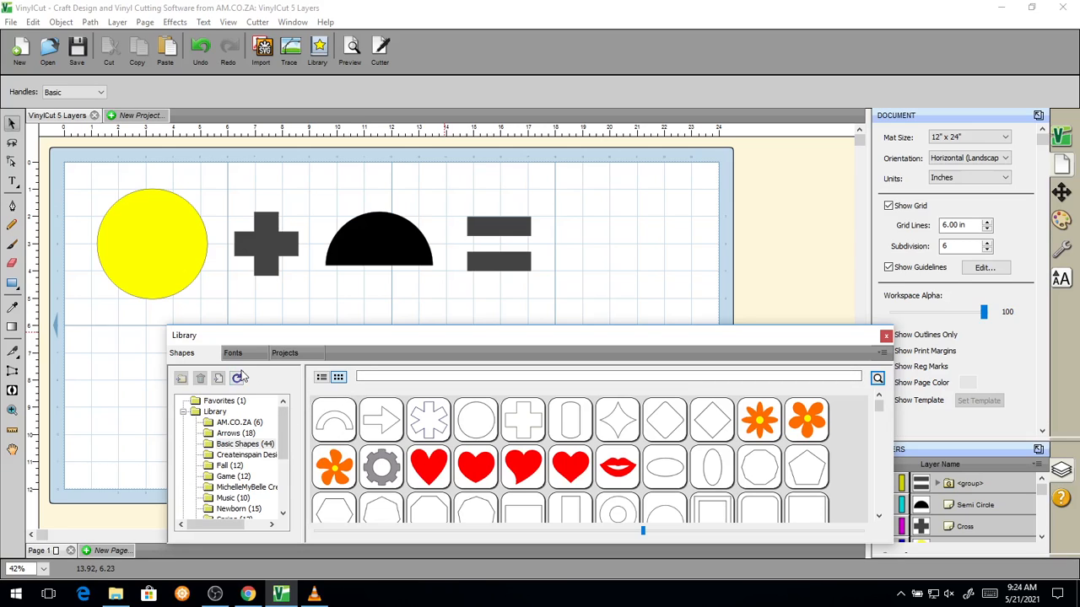
- Add a folder named Emo under My Designs in the shape library and expand My Designs to show it
key(super+plus)
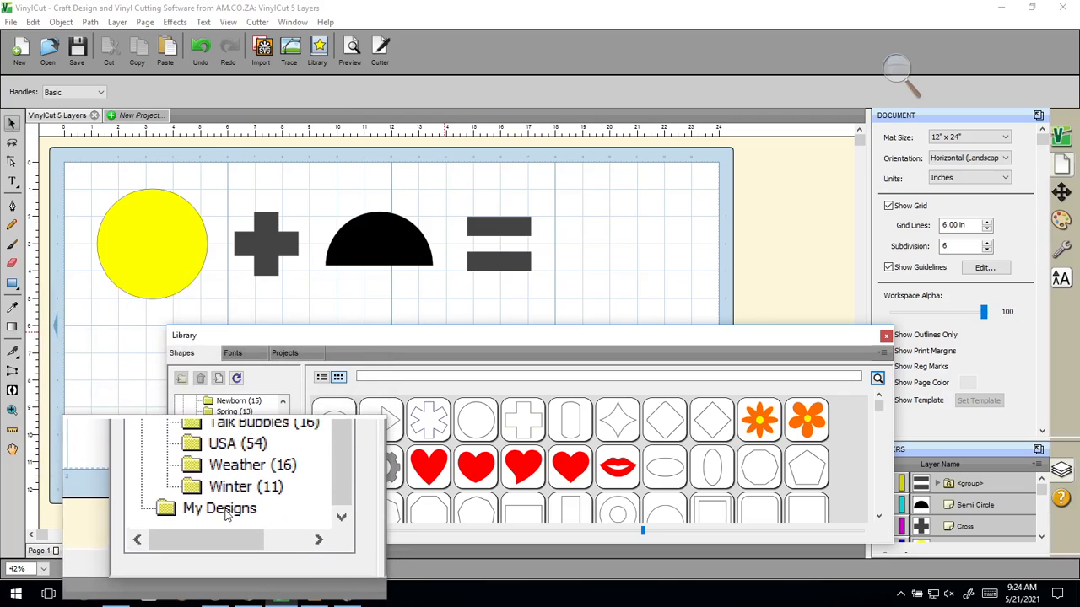
click(225, 513)
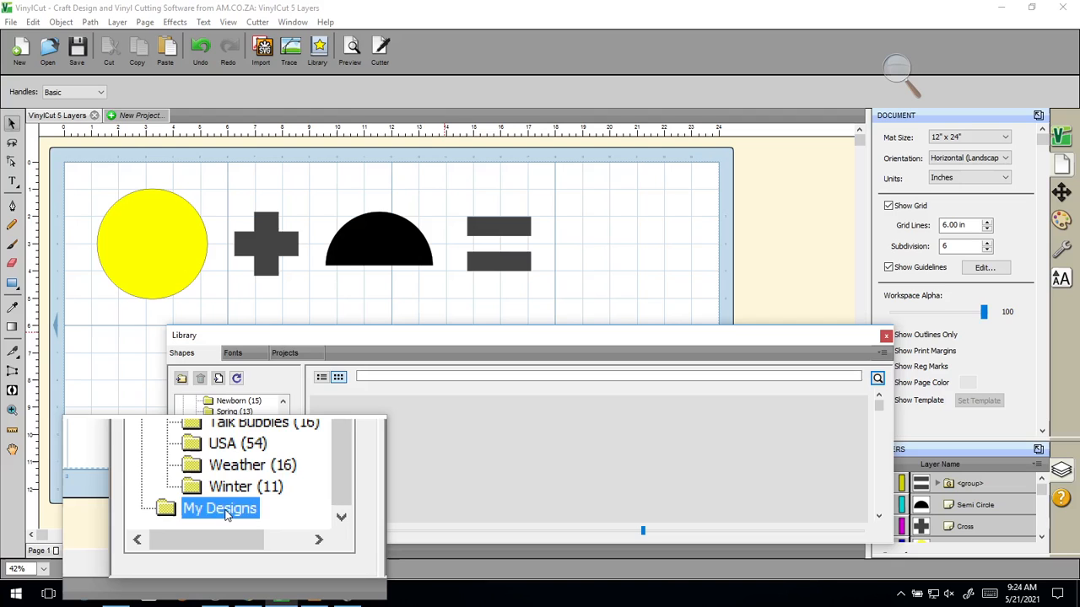
click(180, 379)
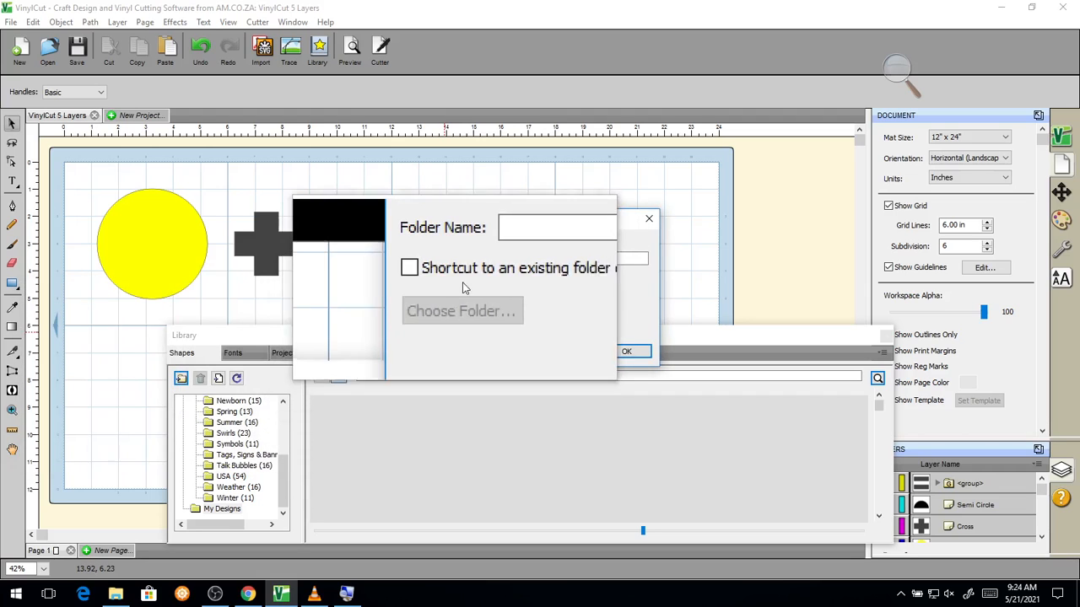
click(491, 259)
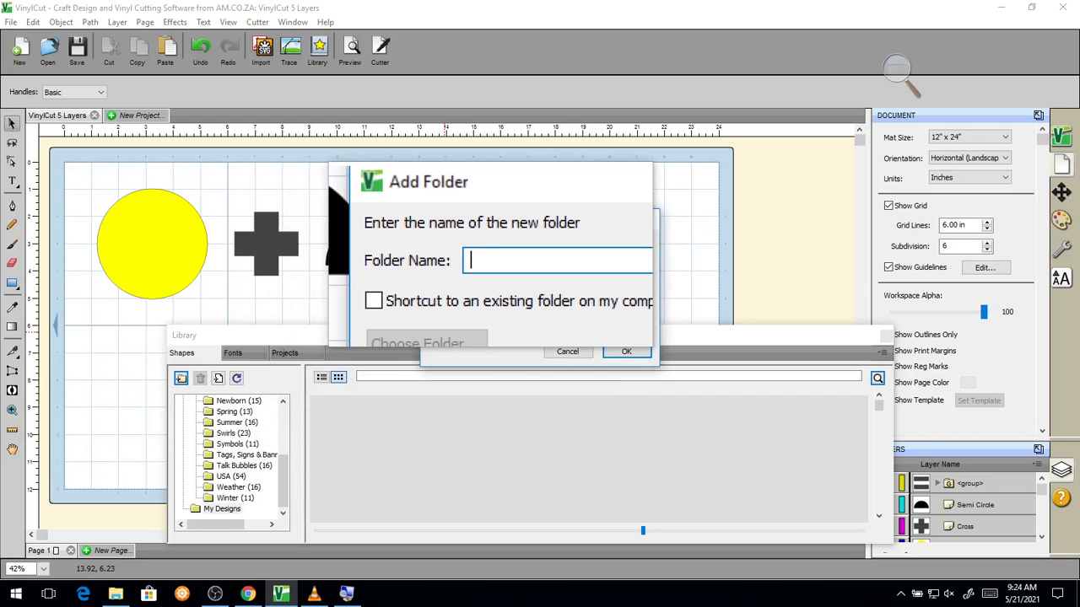
text(Emo)
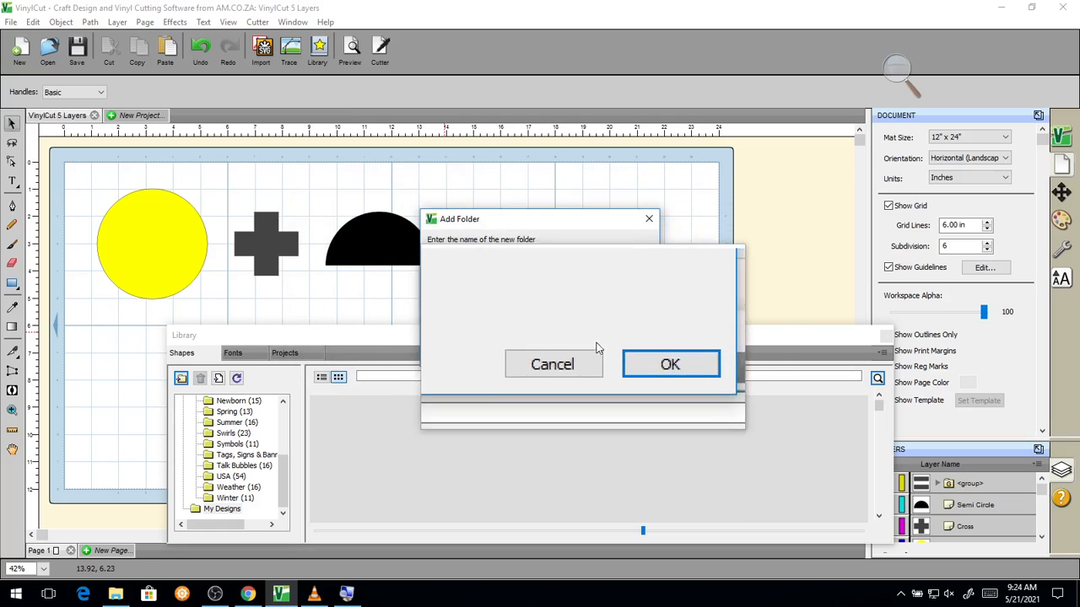
click(630, 354)
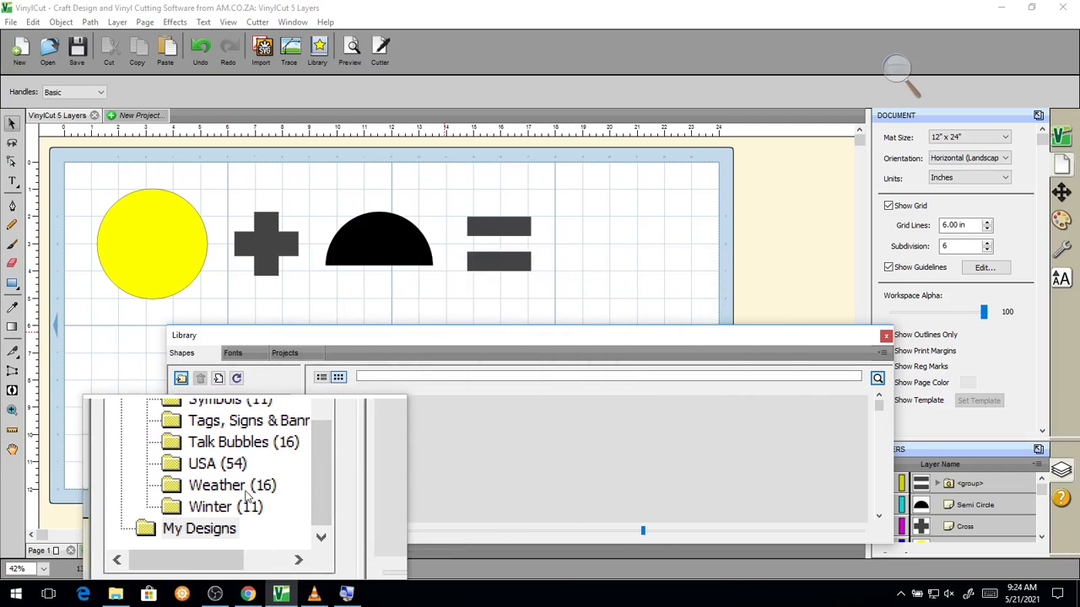
click(229, 511)
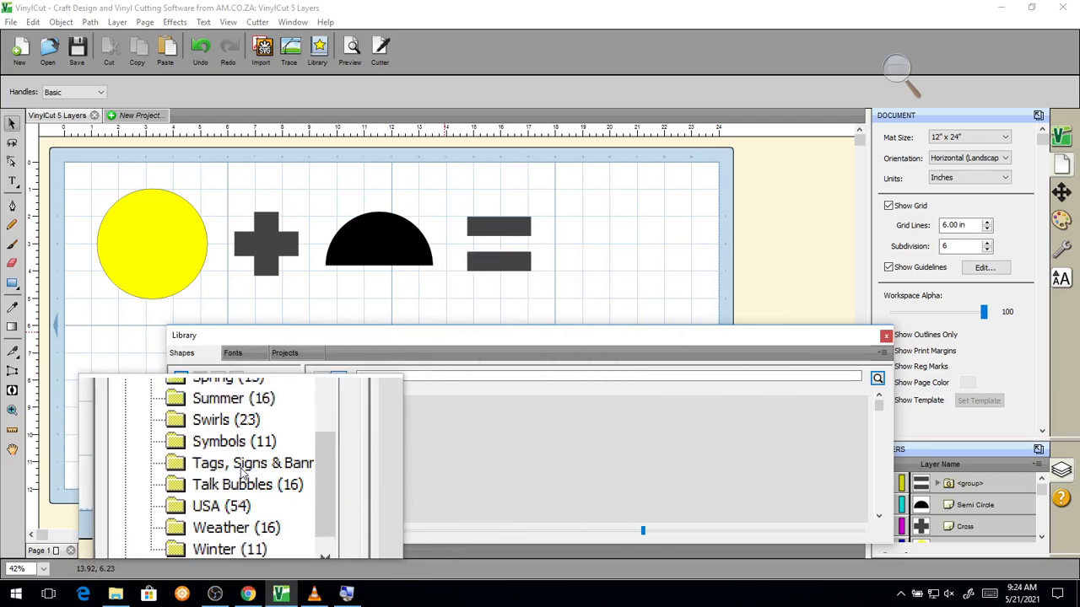
click(183, 509)
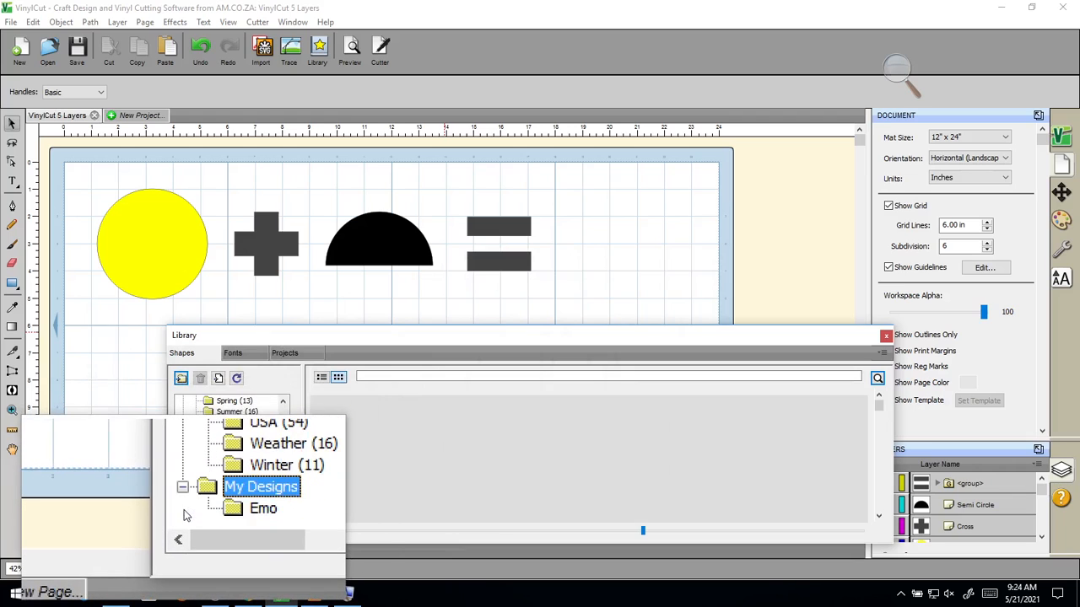
- Add the Emo SVG file from the Documents > VinylCut 5 > SVG folder to the library's Emo folder
click(221, 513)
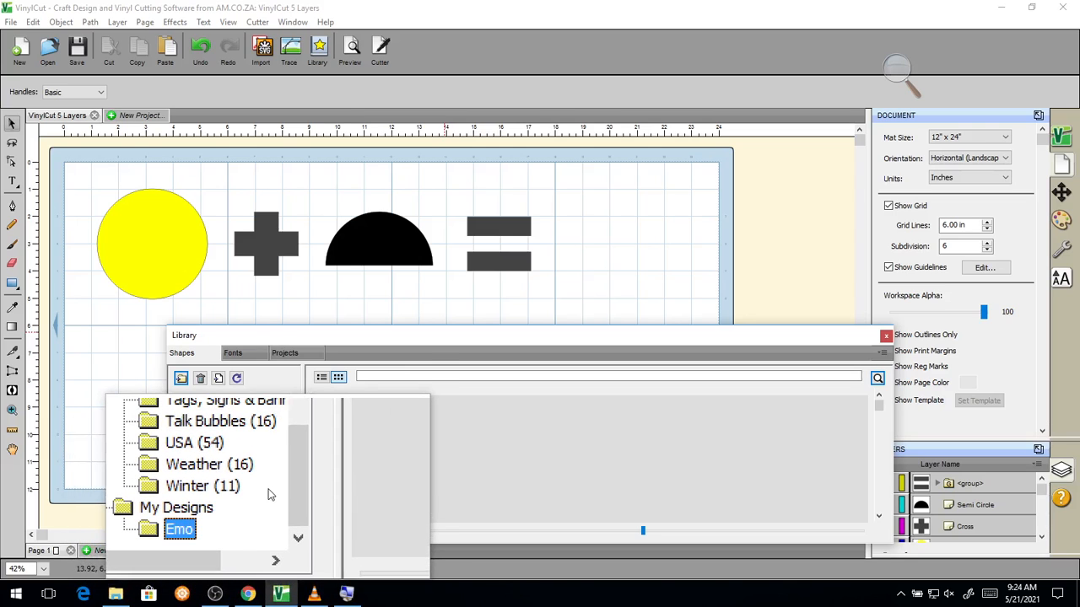
click(217, 380)
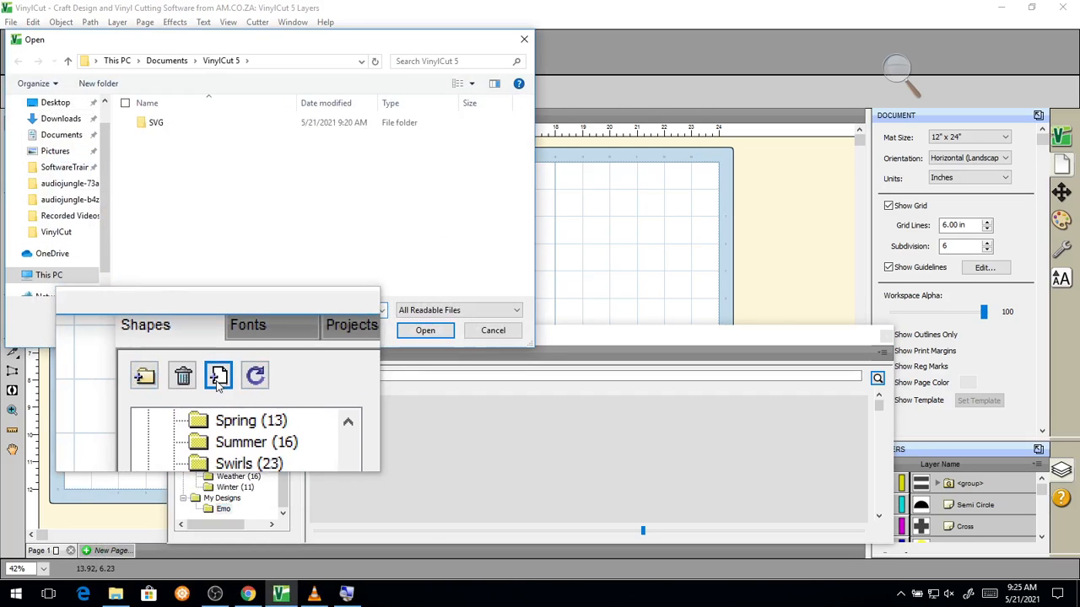
key(super+Escape)
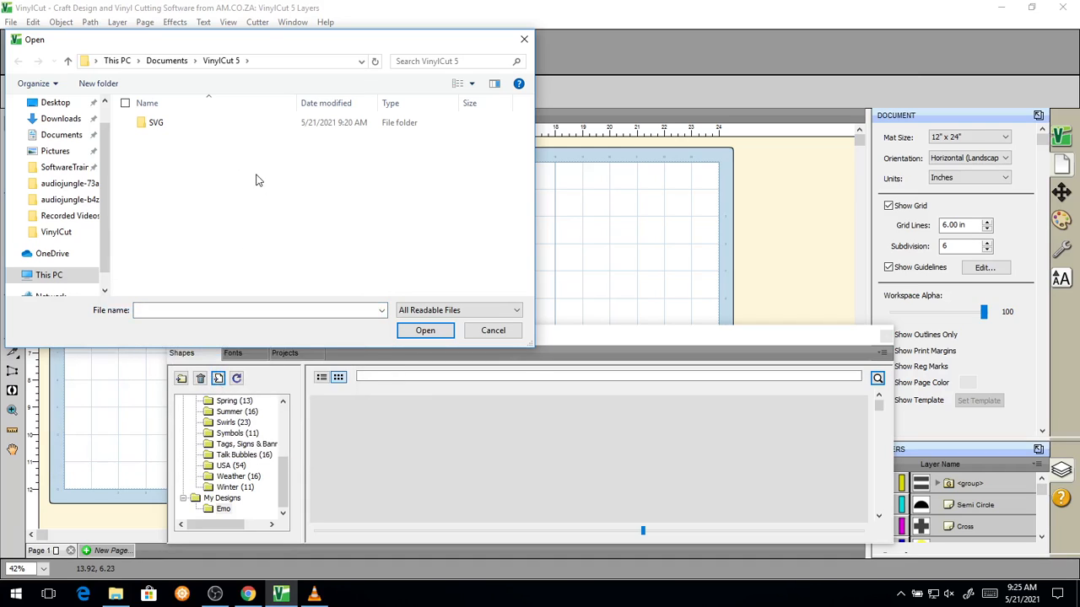
double_click(161, 125)
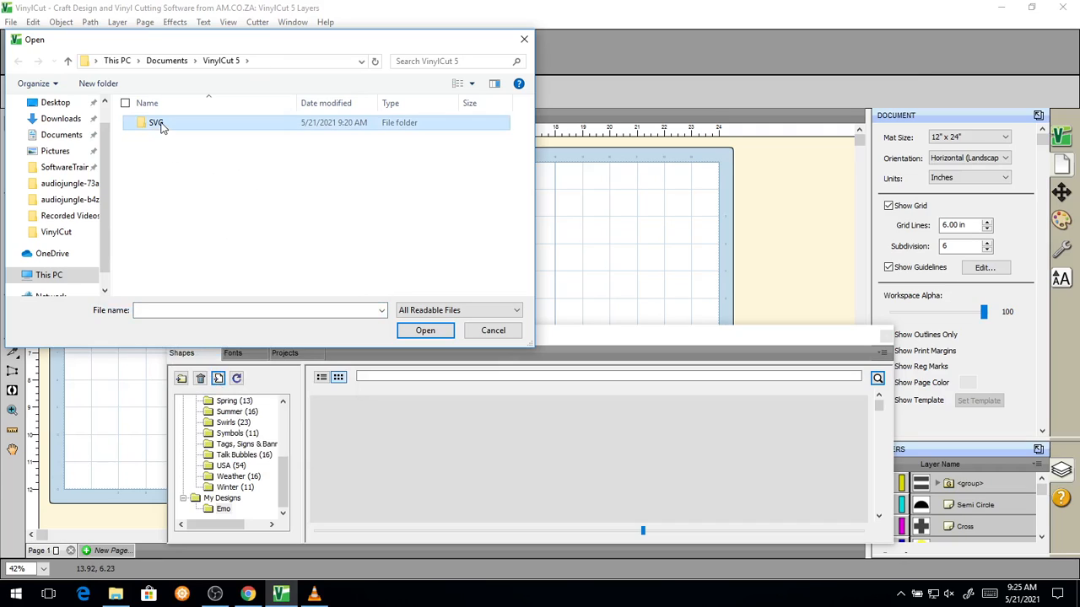
click(159, 123)
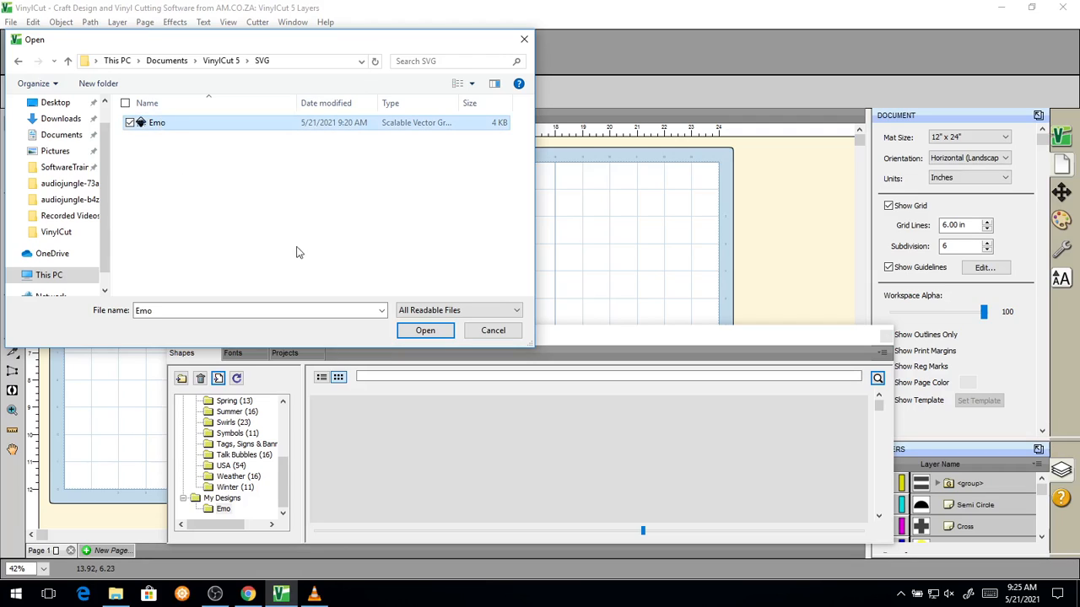
click(473, 312)
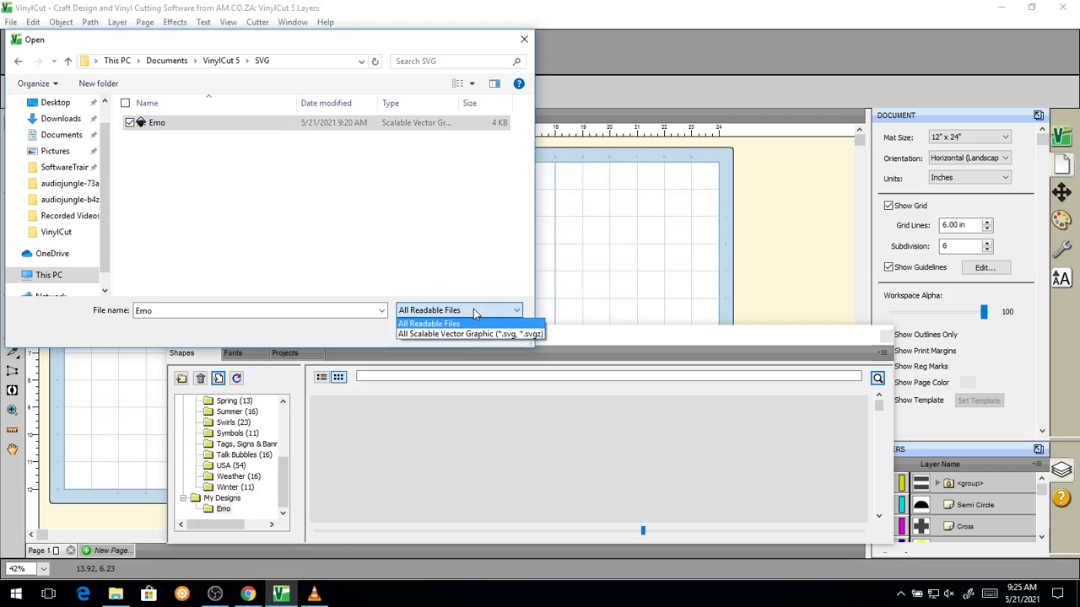
key(super+plus)
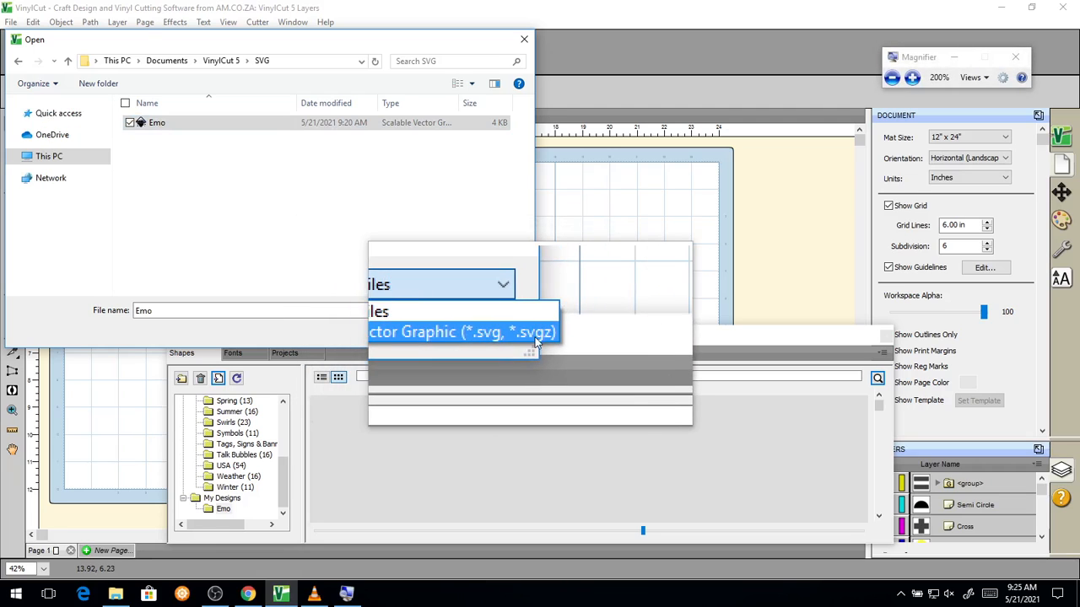
key(super+Escape)
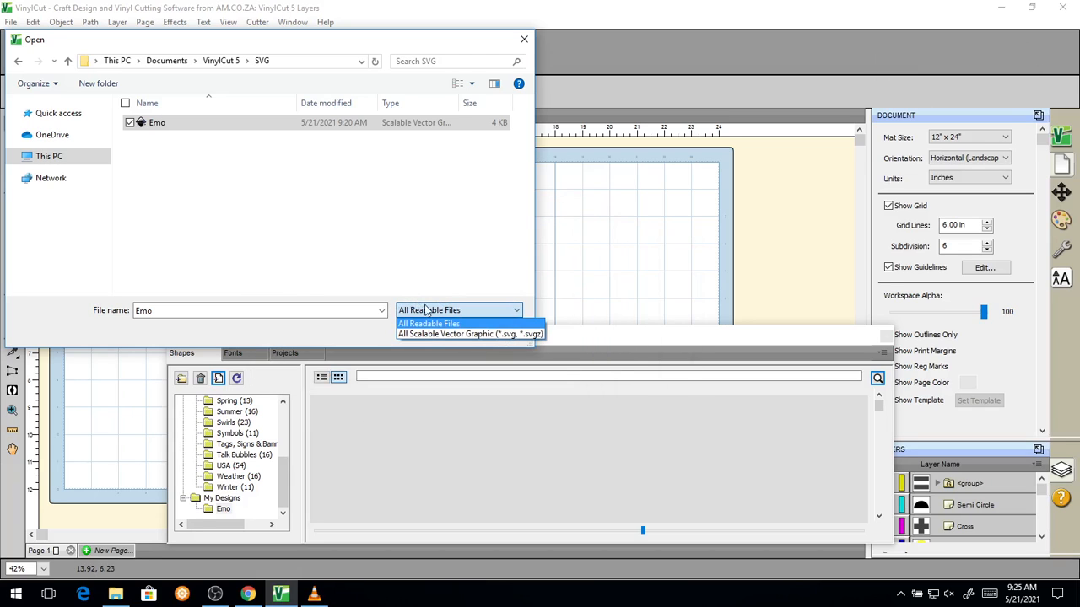
click(363, 260)
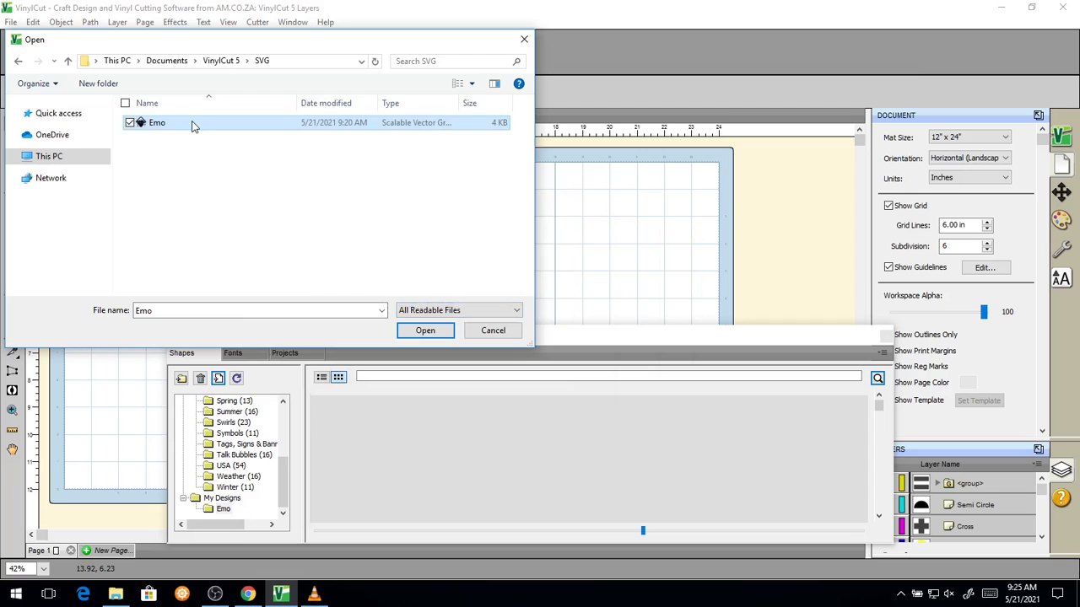
click(428, 331)
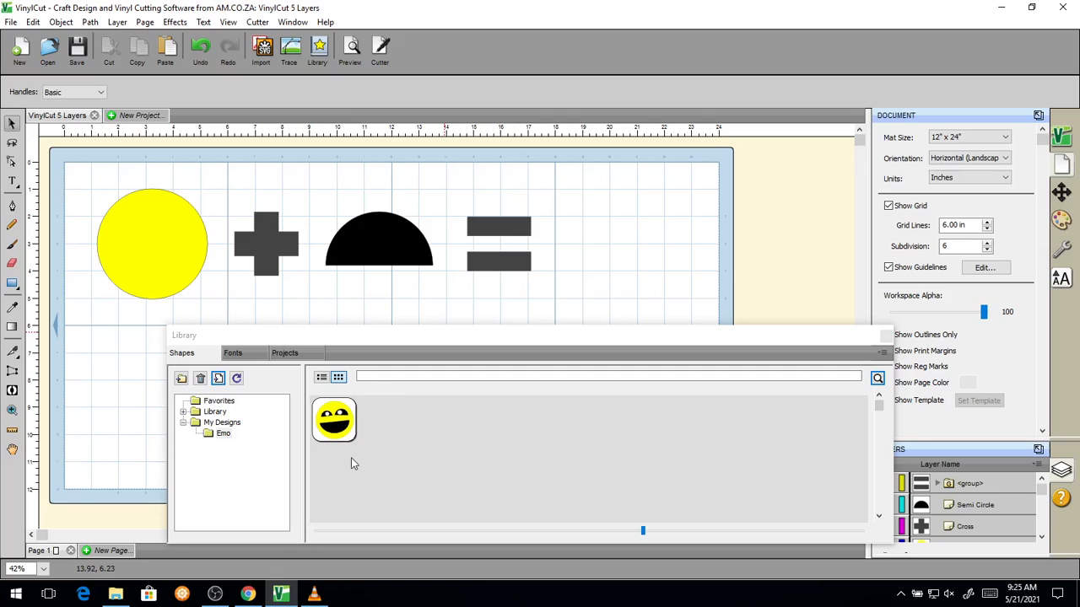
- Place the Emo smiley from the library's Emo folder beside the equals sign, at about X 18.1 in and Y -0.2 in, and deselect it
click(223, 435)
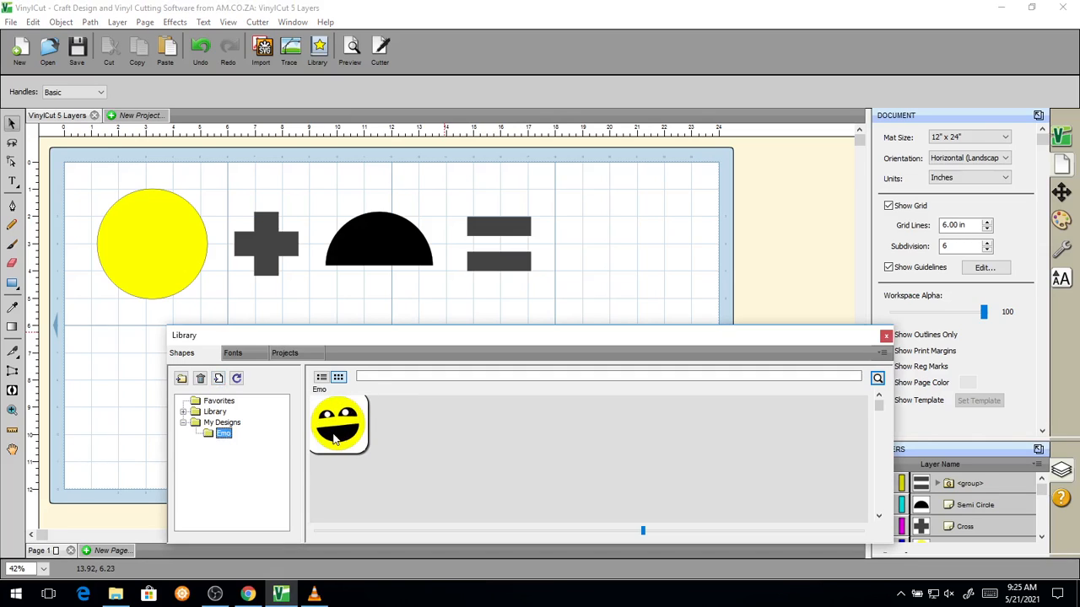
drag(334, 437, 624, 250)
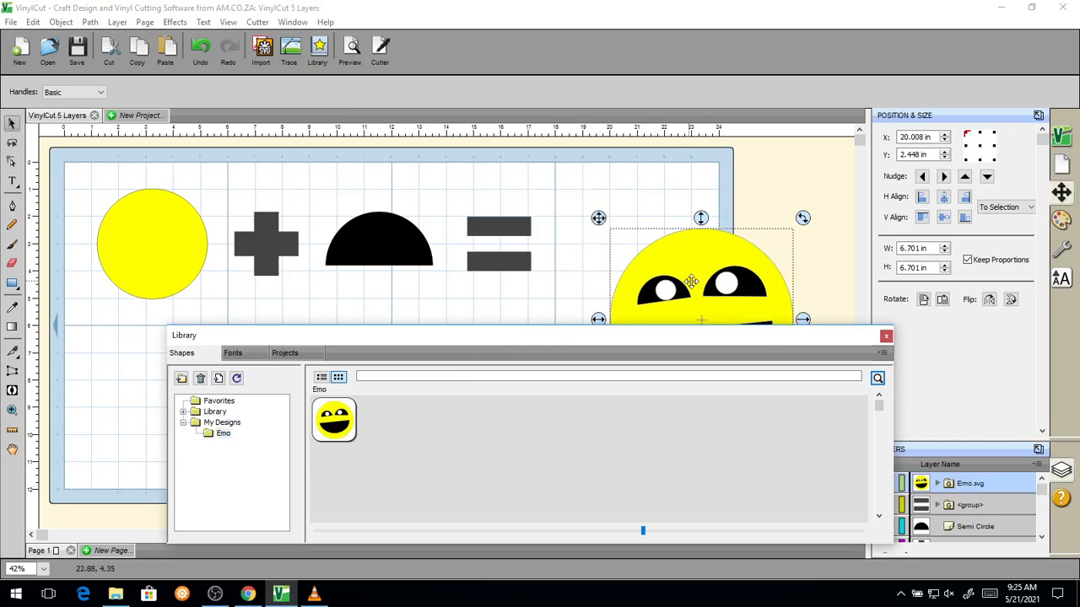
drag(690, 282, 655, 227)
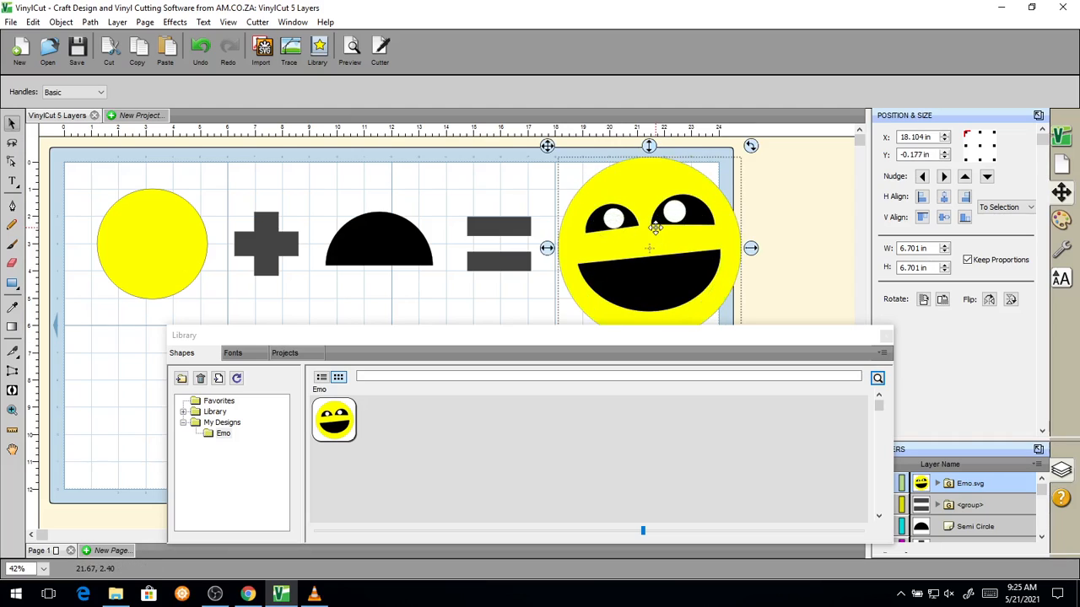
click(522, 189)
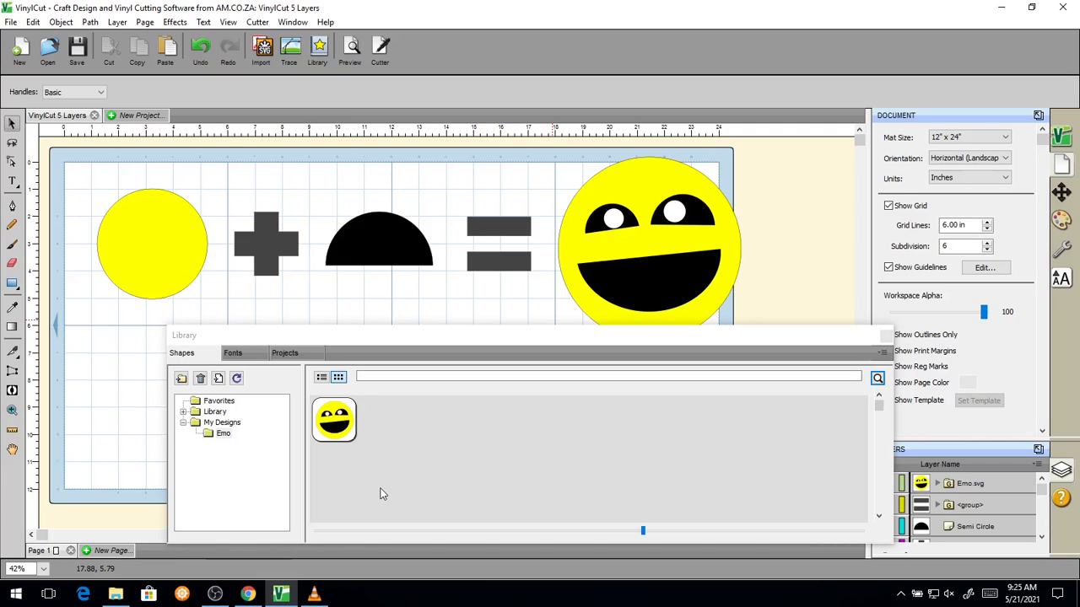
- Add the Emo smiley to the library favorites and show the contents of the Favorites folder
right_click(338, 424)
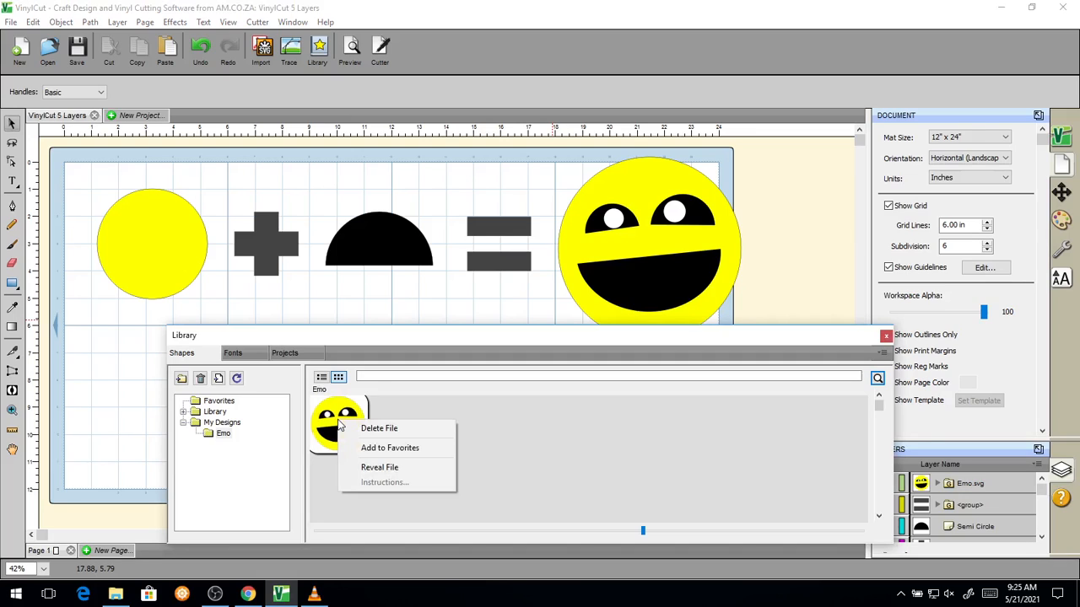
click(405, 455)
click(228, 404)
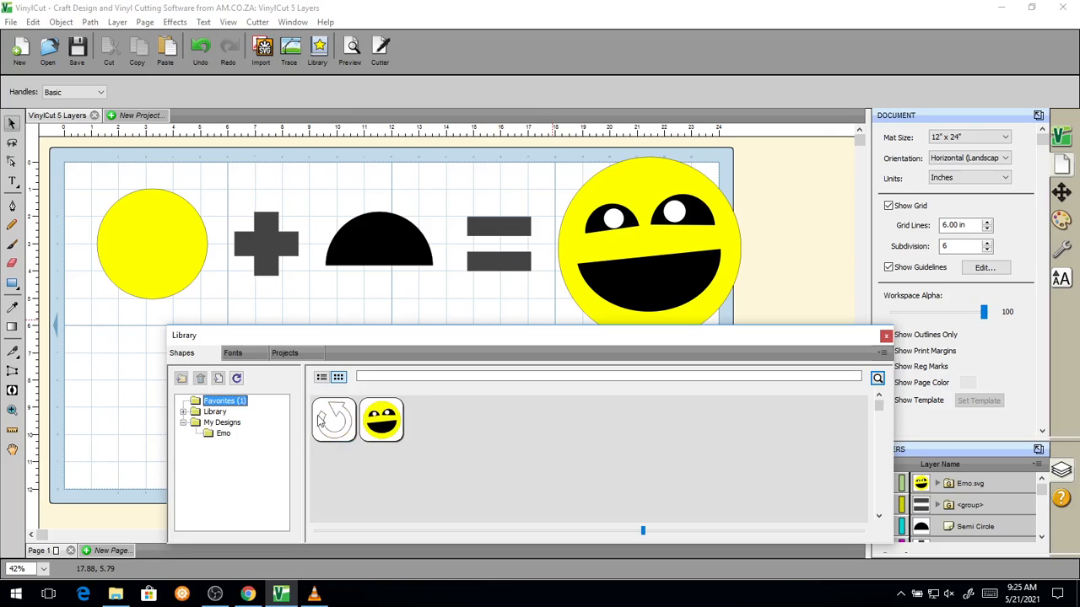
- Examine the folder and file management commands available for the Emo folder in My Designs, without applying any
click(228, 437)
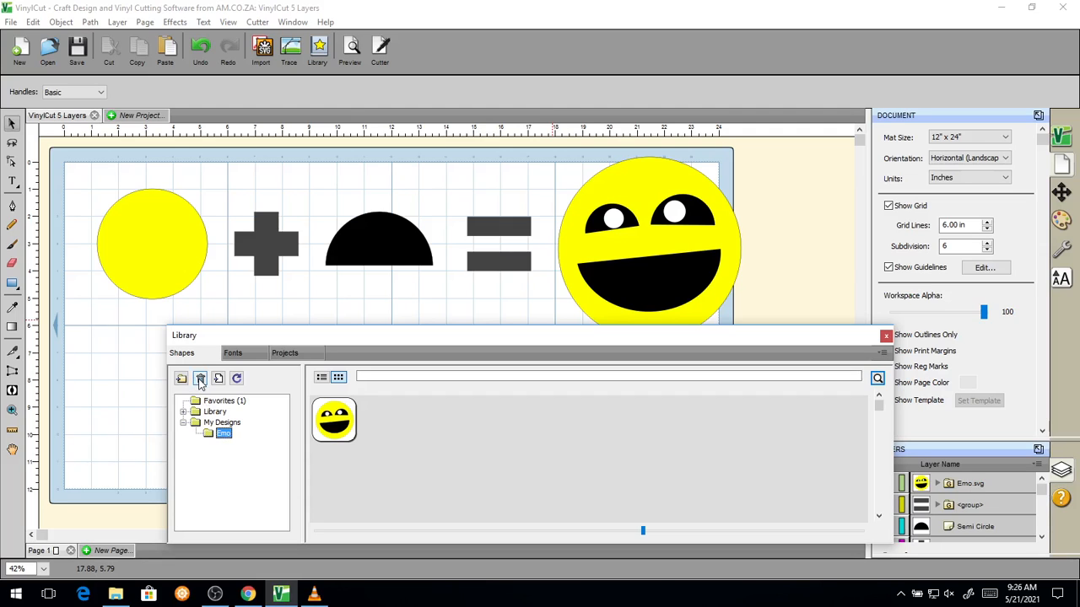
key(super+plus)
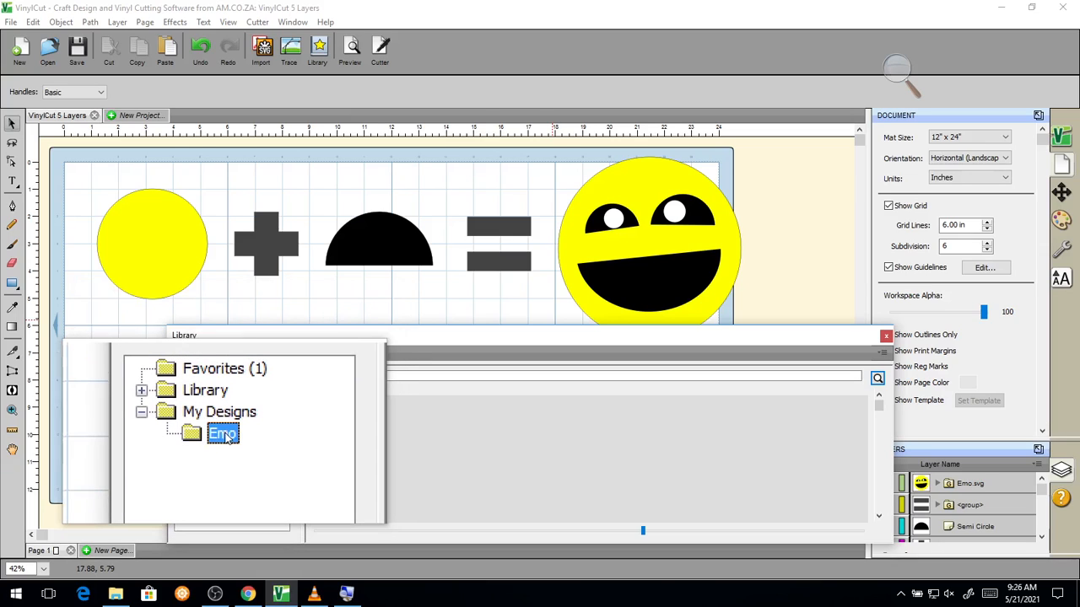
right_click(226, 438)
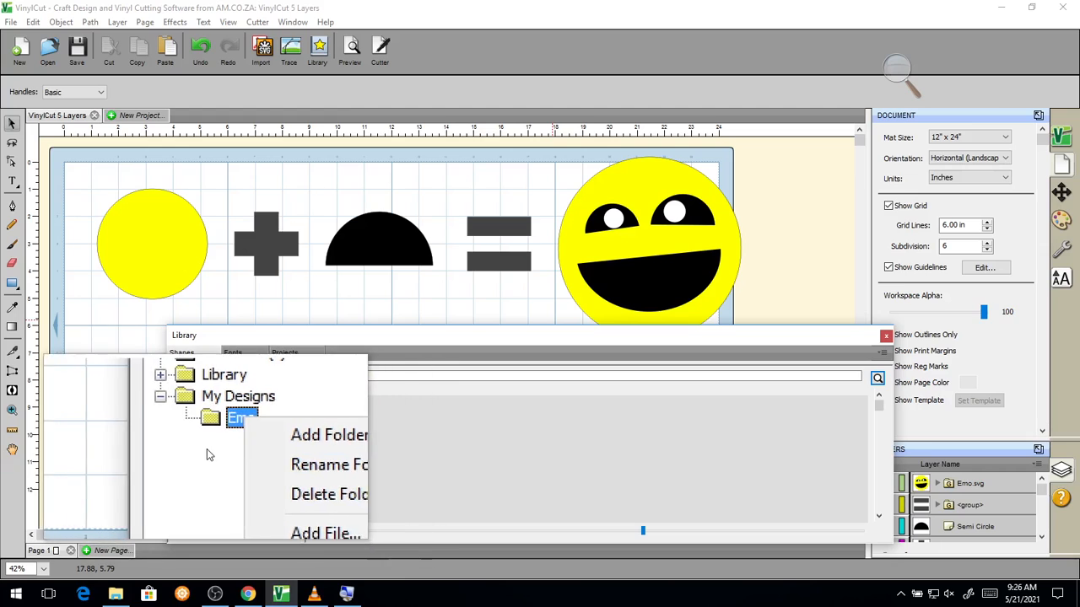
click(485, 474)
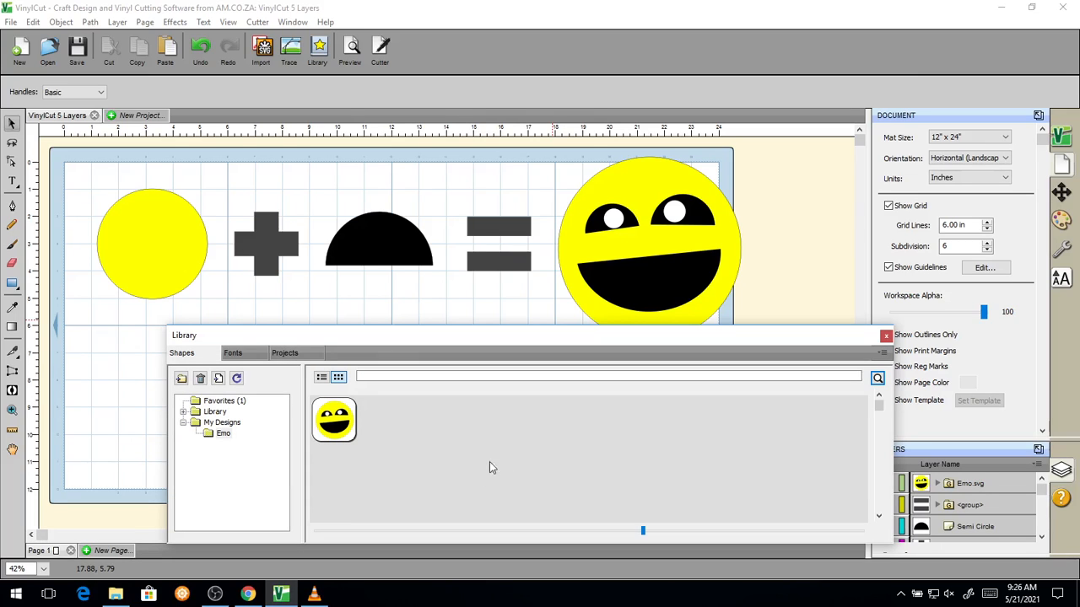
- Switch to Chrome and view the softwaretraining.co.za home page
click(248, 594)
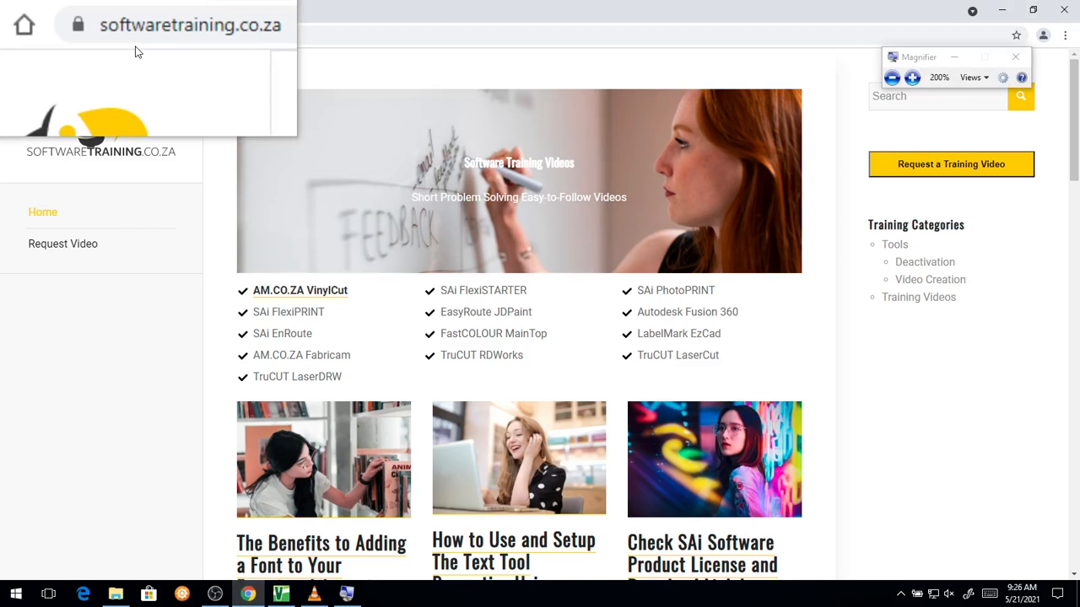
key(super+Escape)
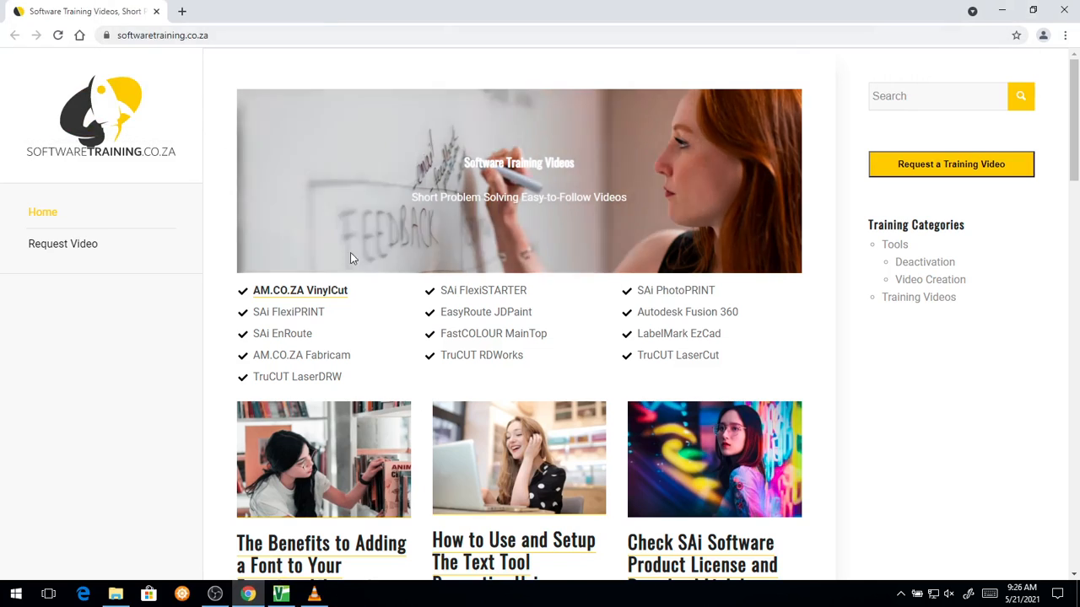